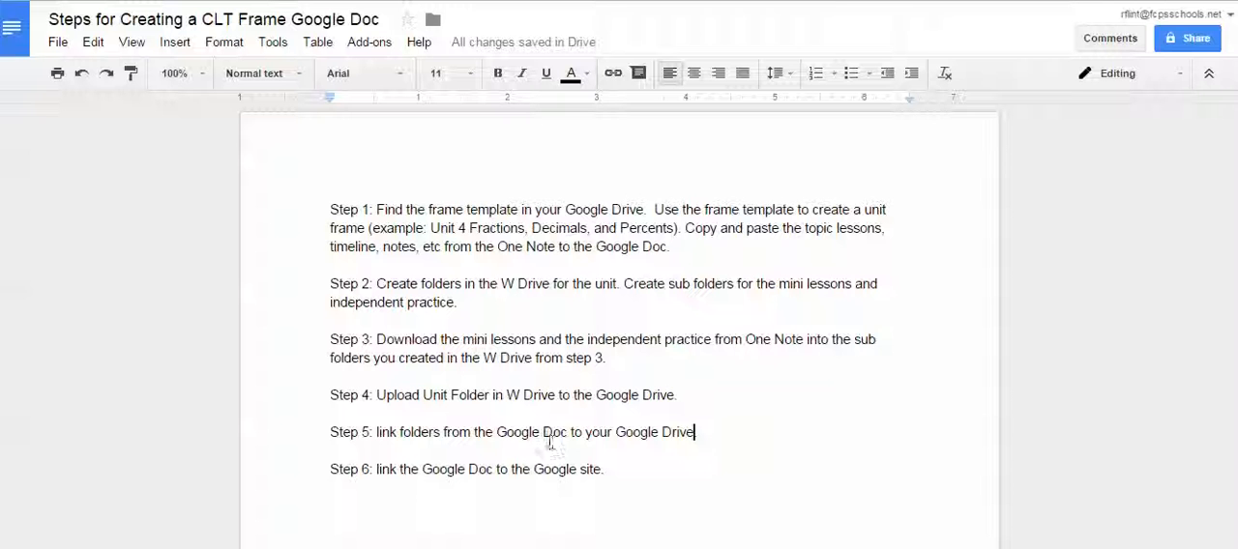
drag(564, 432, 506, 433)
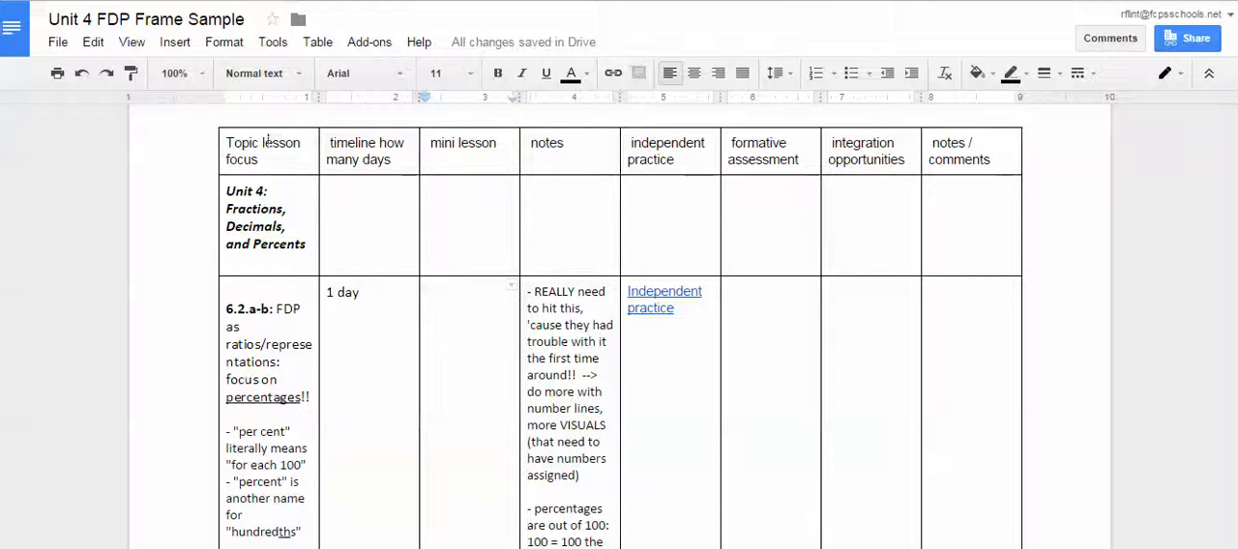
Enter "mini lessons" in the mini lesson cell of the 6.2.a-b row.
click(434, 302)
text(mini lessons)
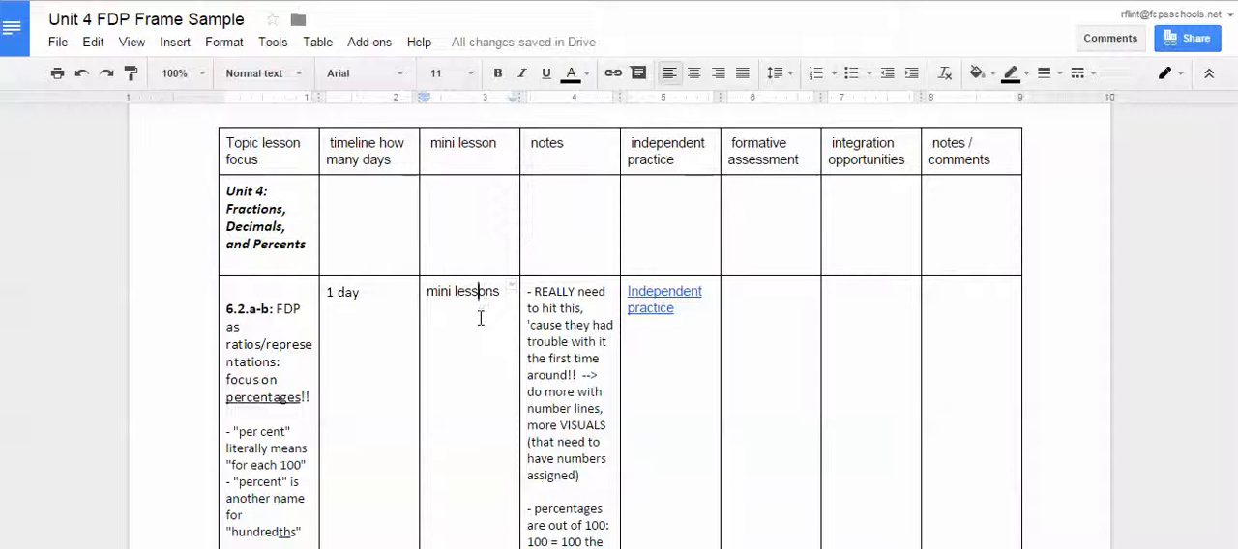
click(499, 290)
drag(426, 292, 501, 292)
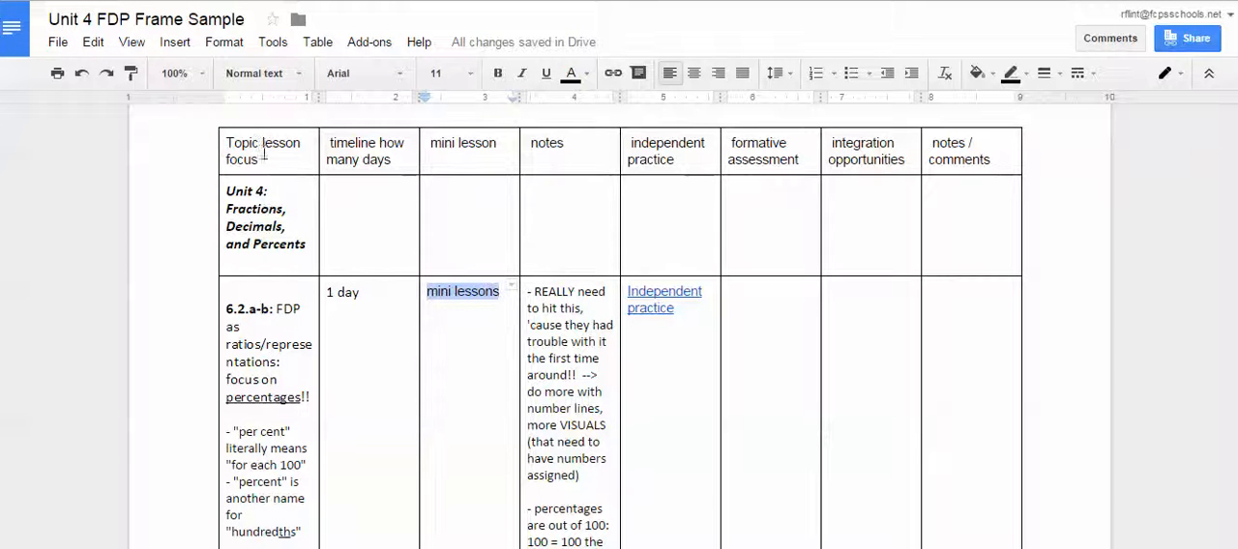
click(172, 43)
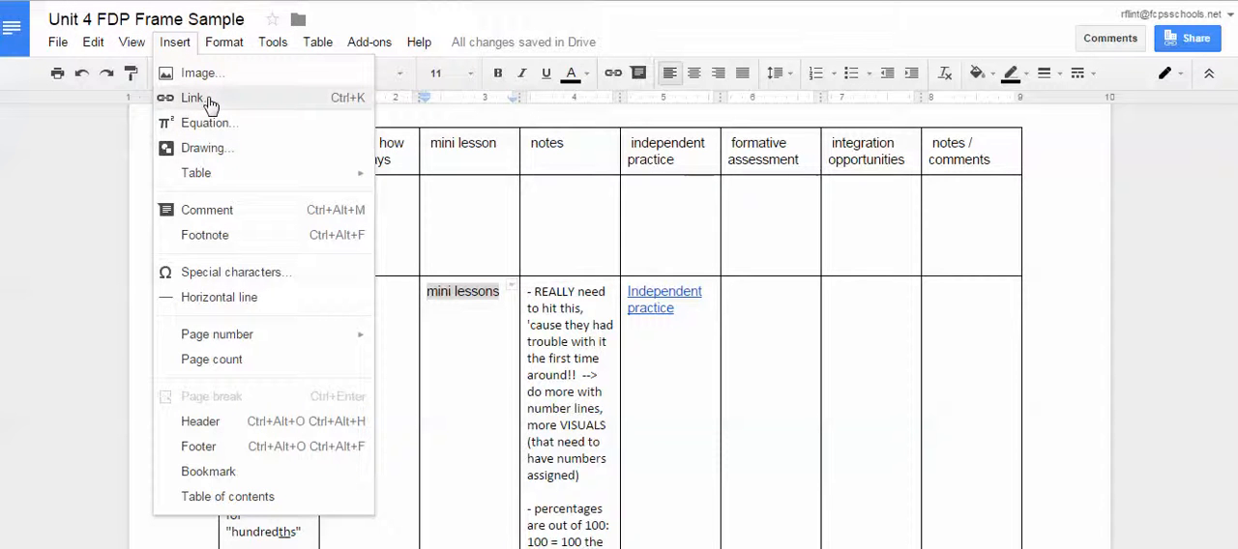
click(211, 101)
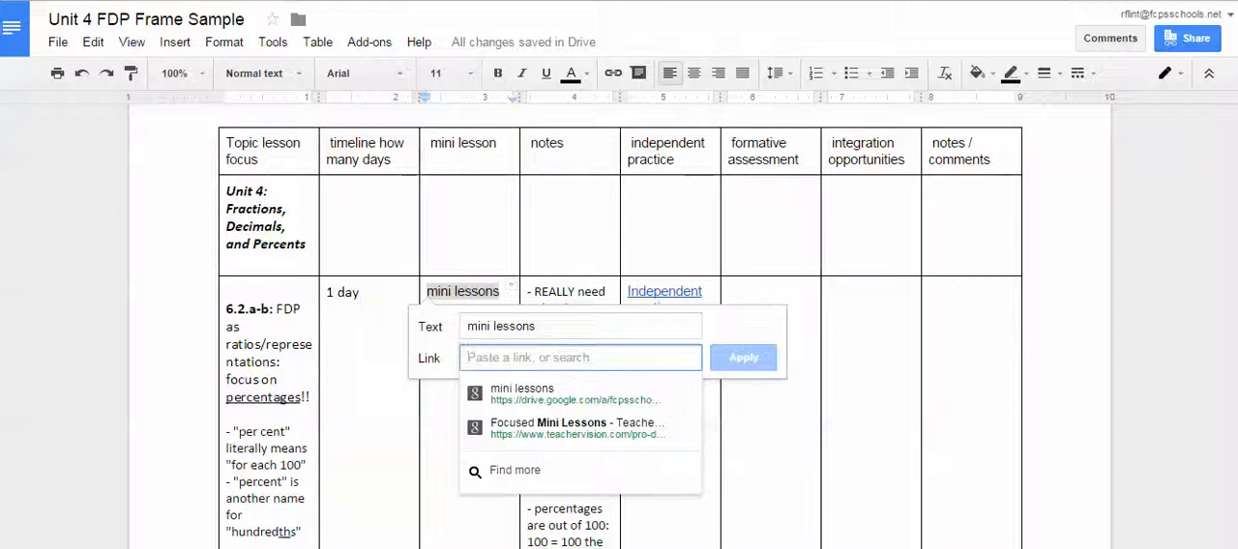
click(464, 292)
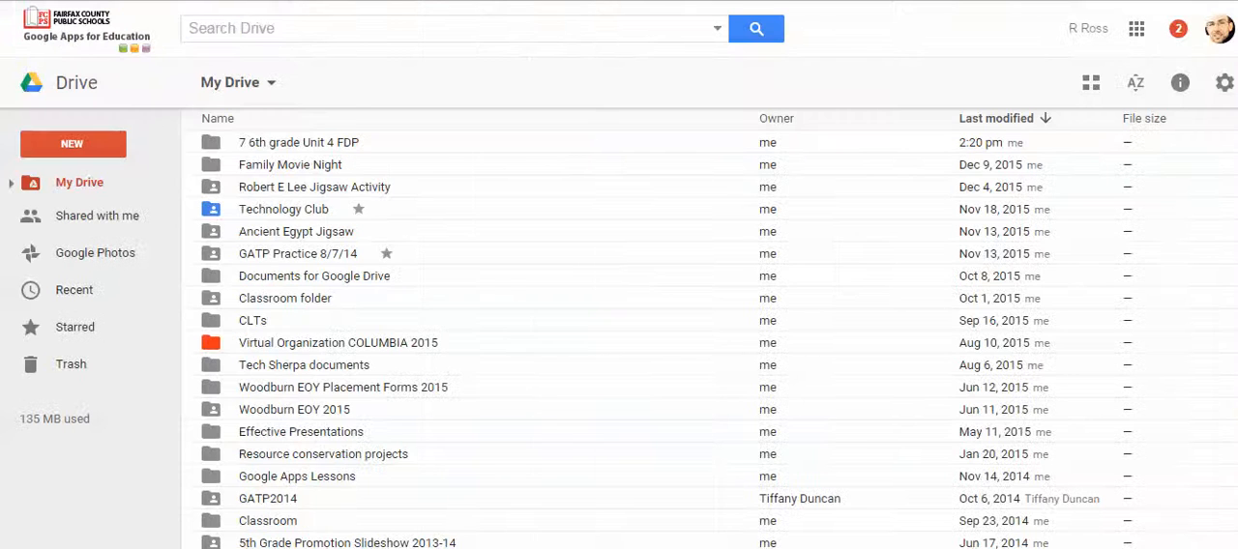
In Google Drive, open Unit 4 FDP Mini Lessons inside 7 6th grade Unit 4 FDP and create a shareable link for the 6.2.a.b folder.
double_click(281, 147)
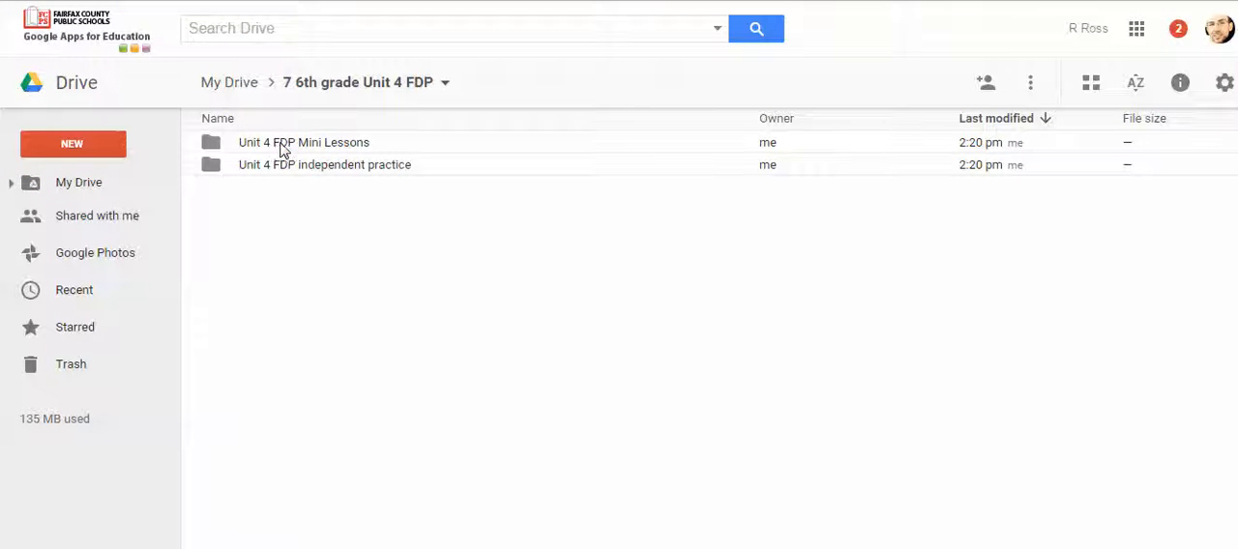
double_click(313, 145)
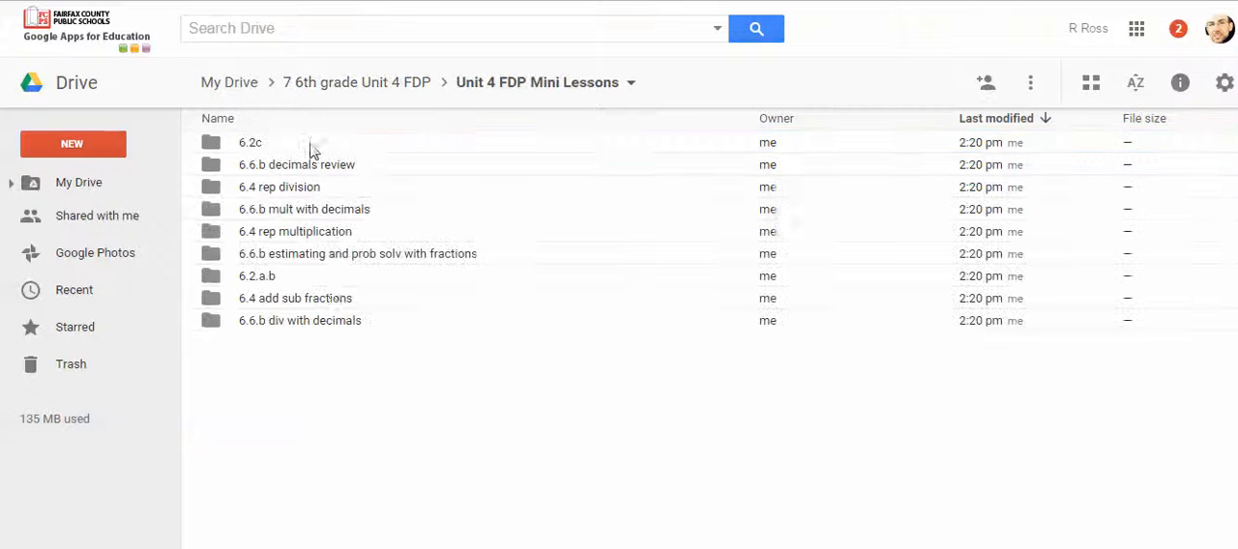
right_click(253, 284)
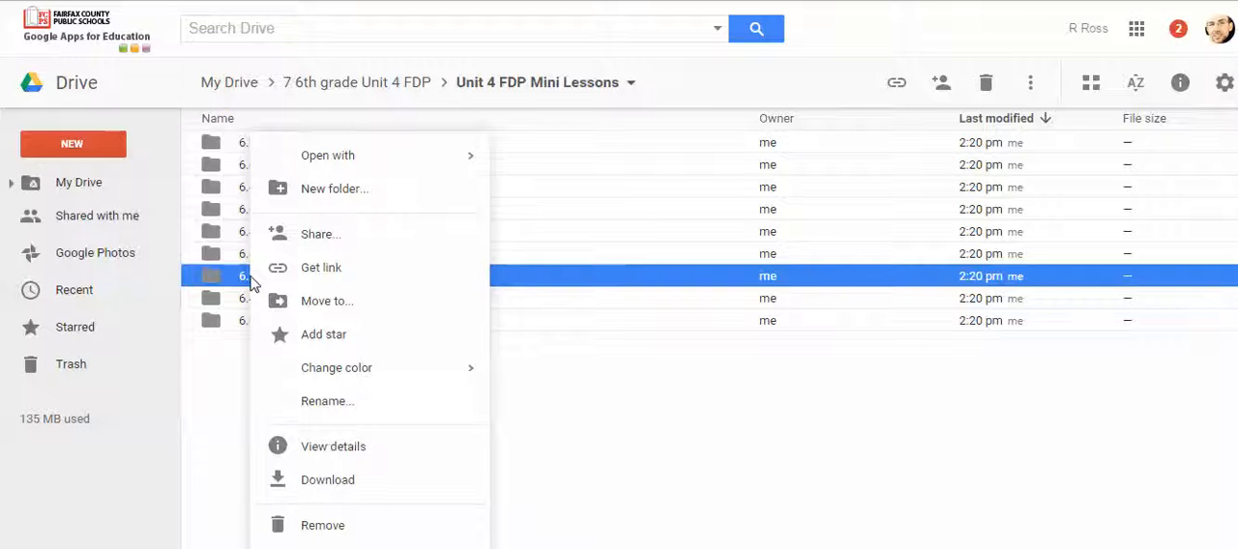
click(314, 238)
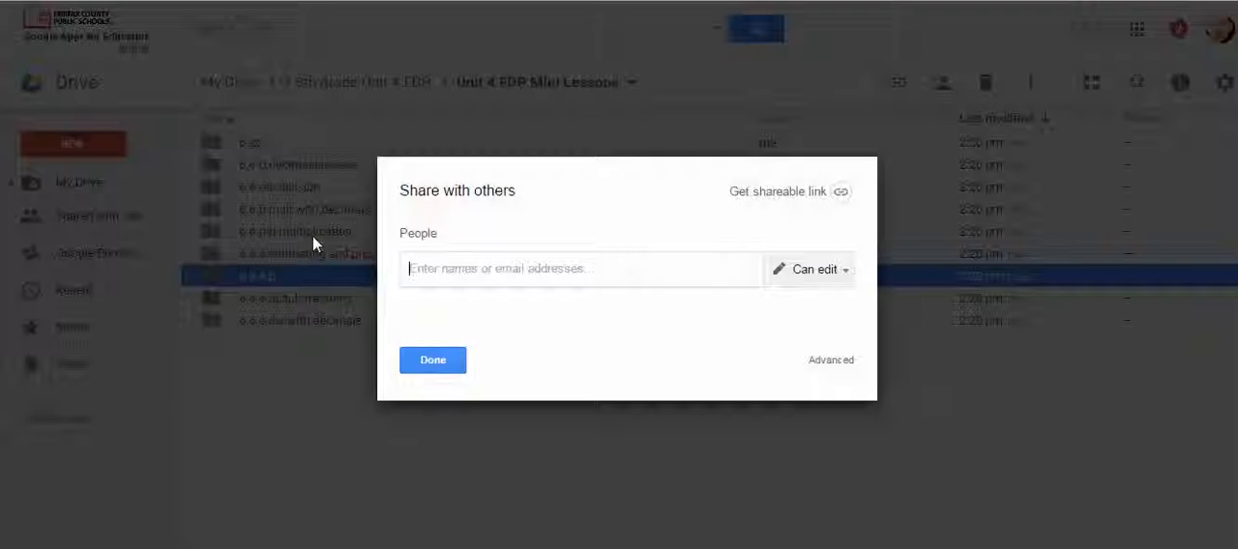
click(838, 193)
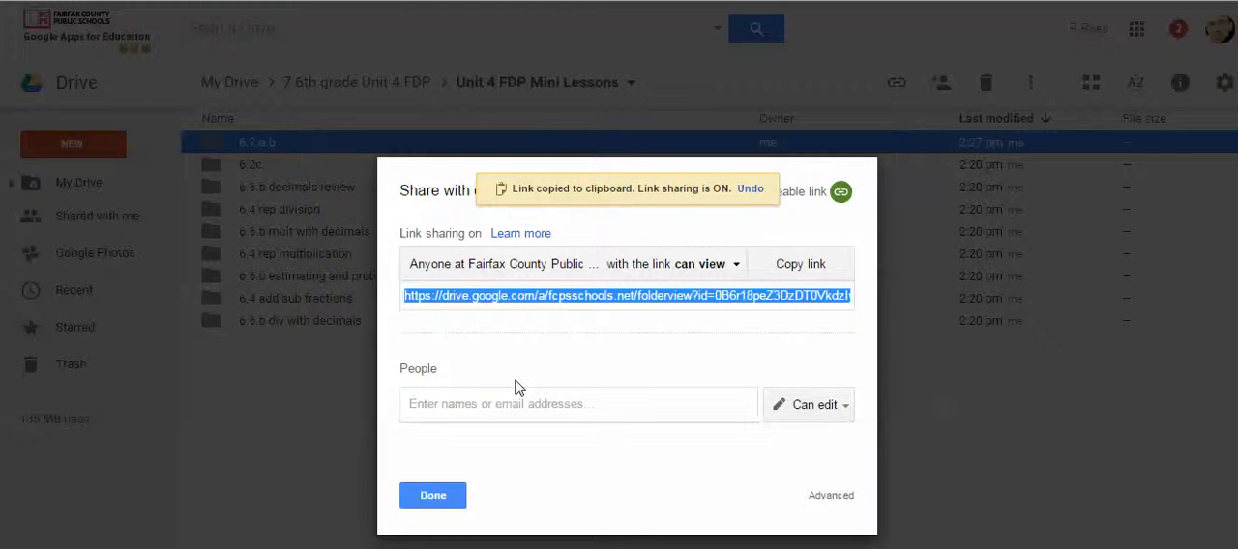
click(433, 496)
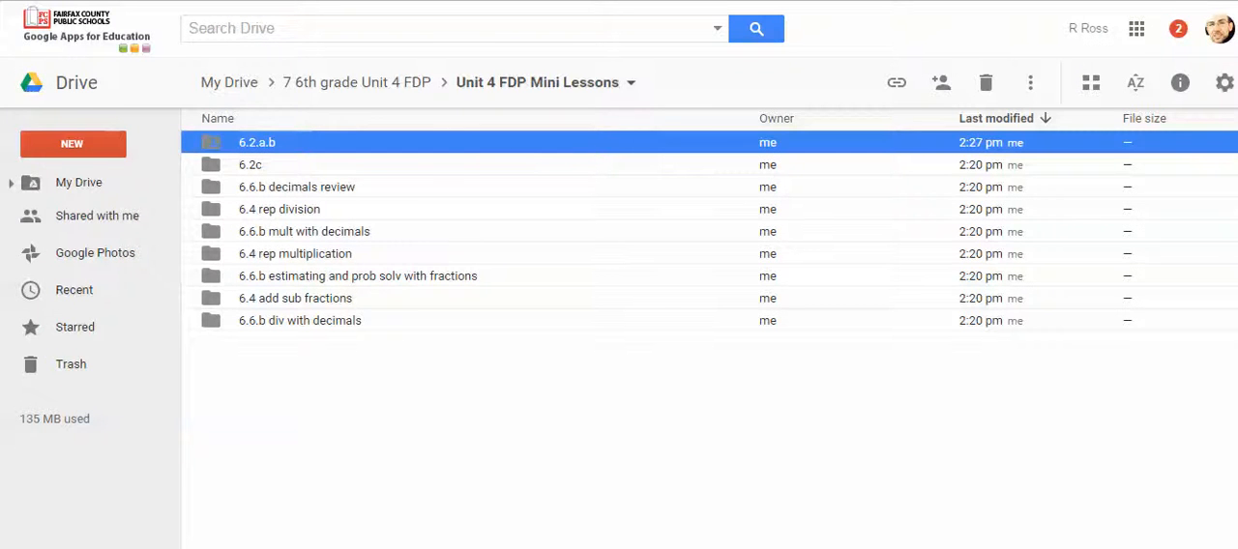
Back in the Unit 4 FDP Frame Sample document, link the 6.2.a-b row's "mini lessons" text to the copied folder address.
click(391, 1)
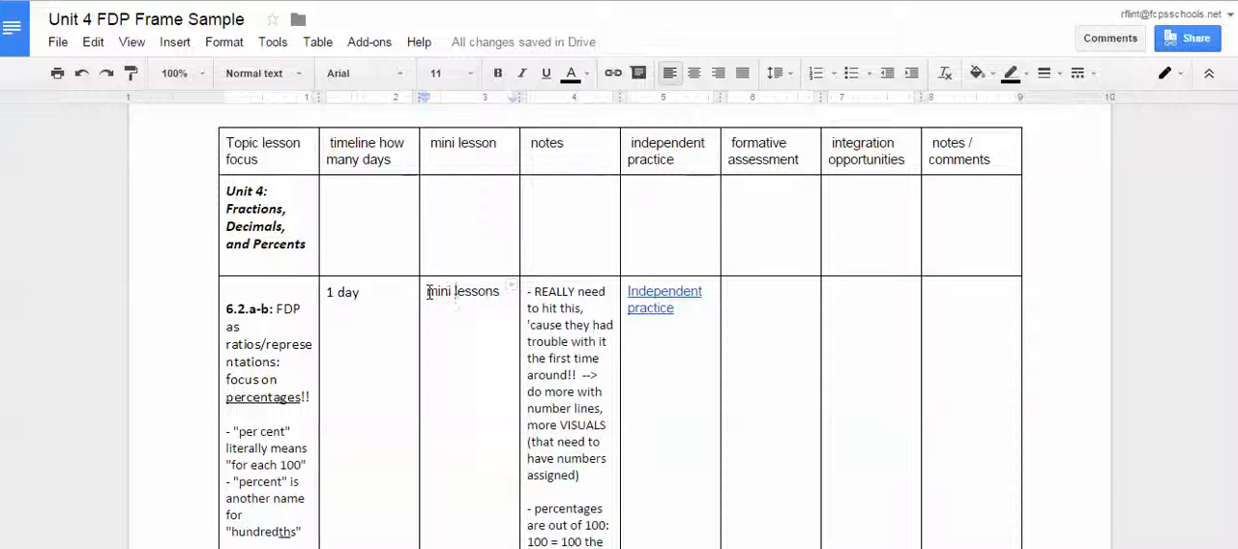
drag(427, 291, 501, 292)
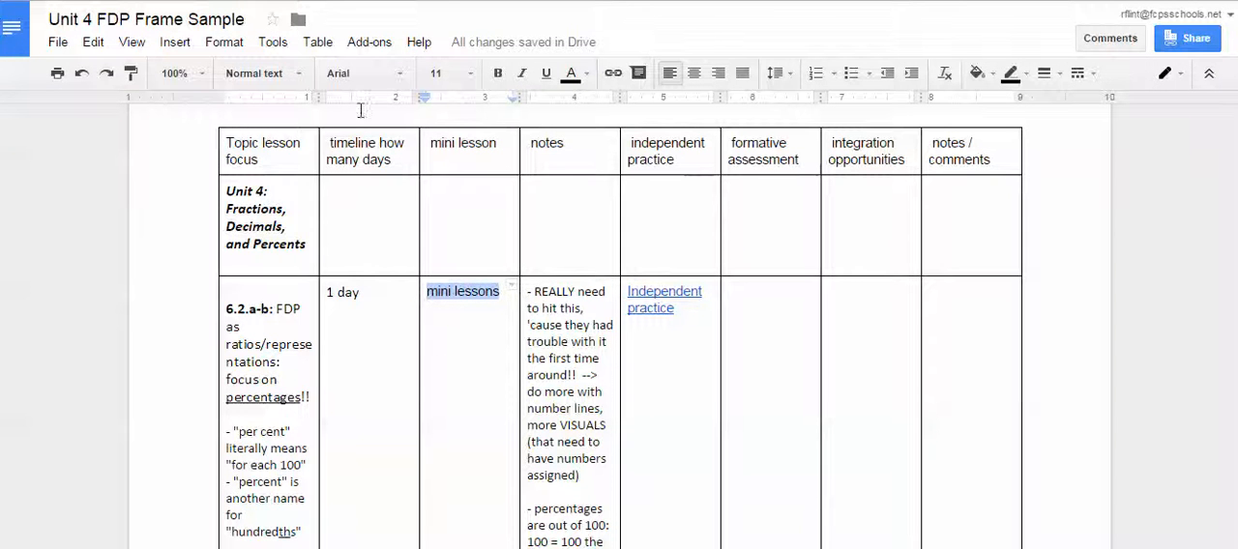
click(188, 41)
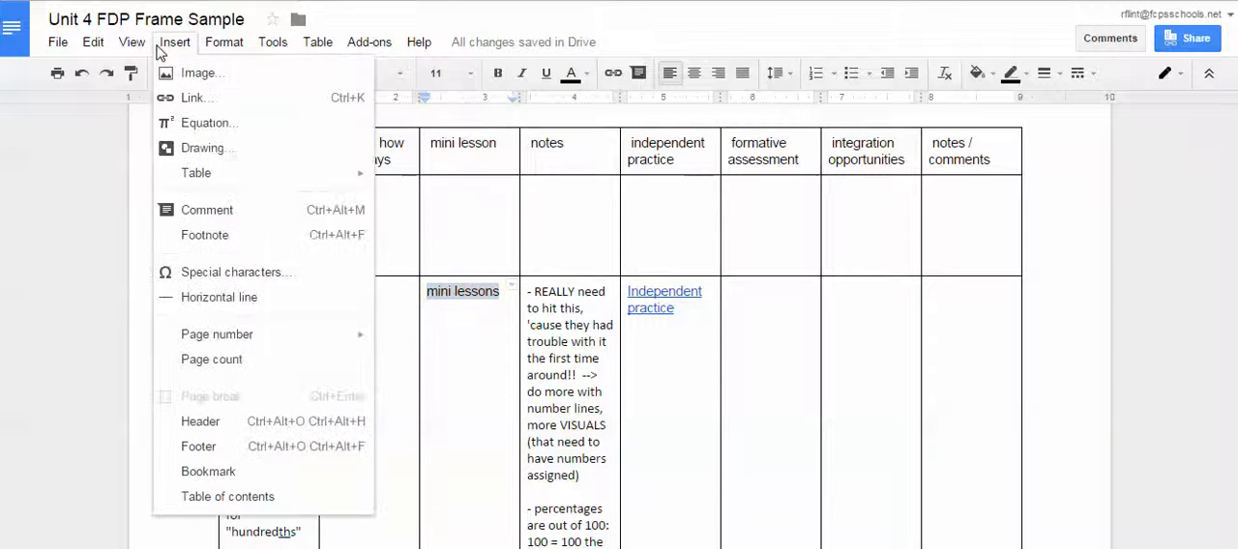
click(192, 98)
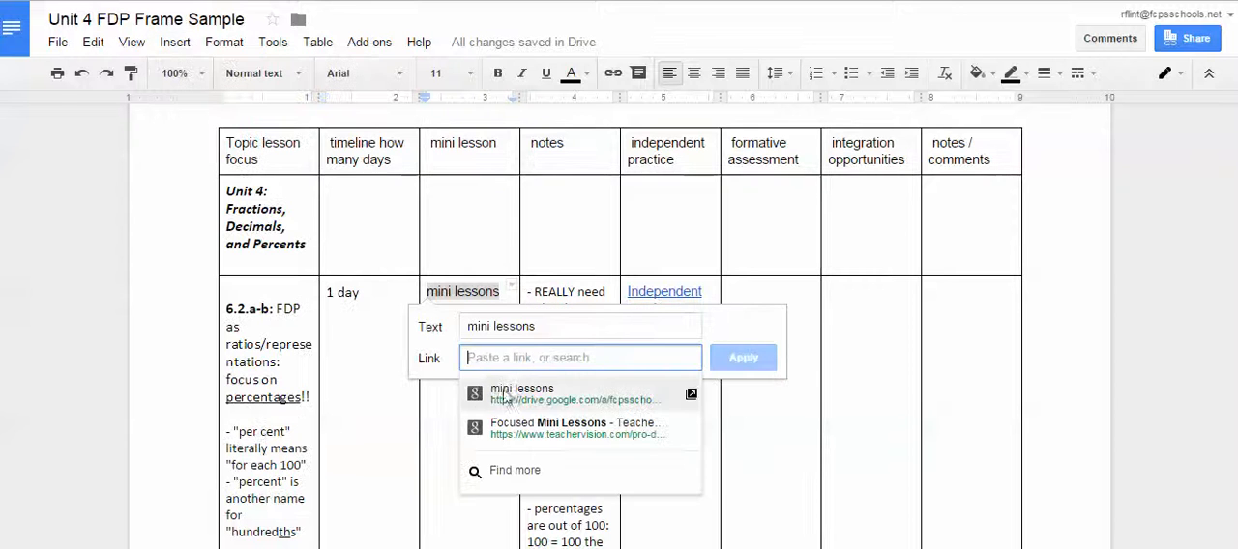
right_click(487, 358)
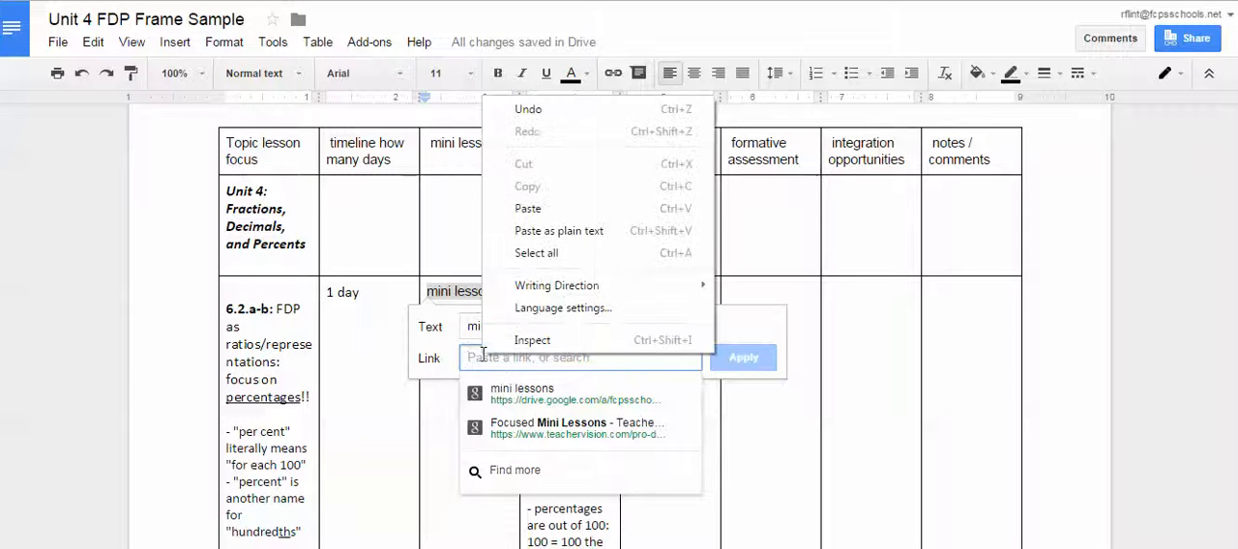
click(527, 209)
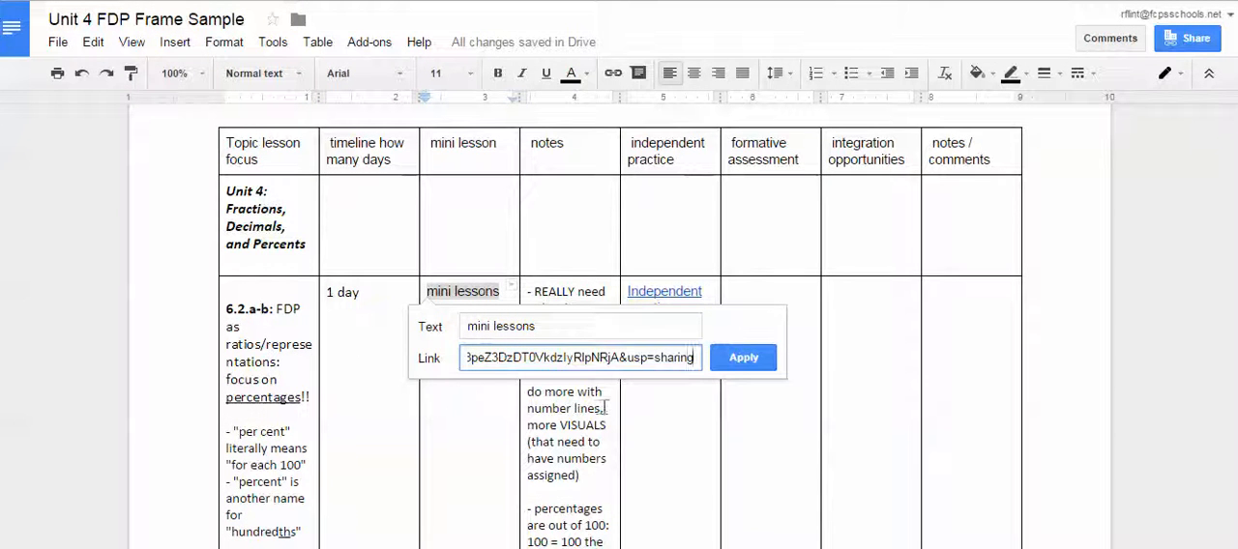
click(735, 360)
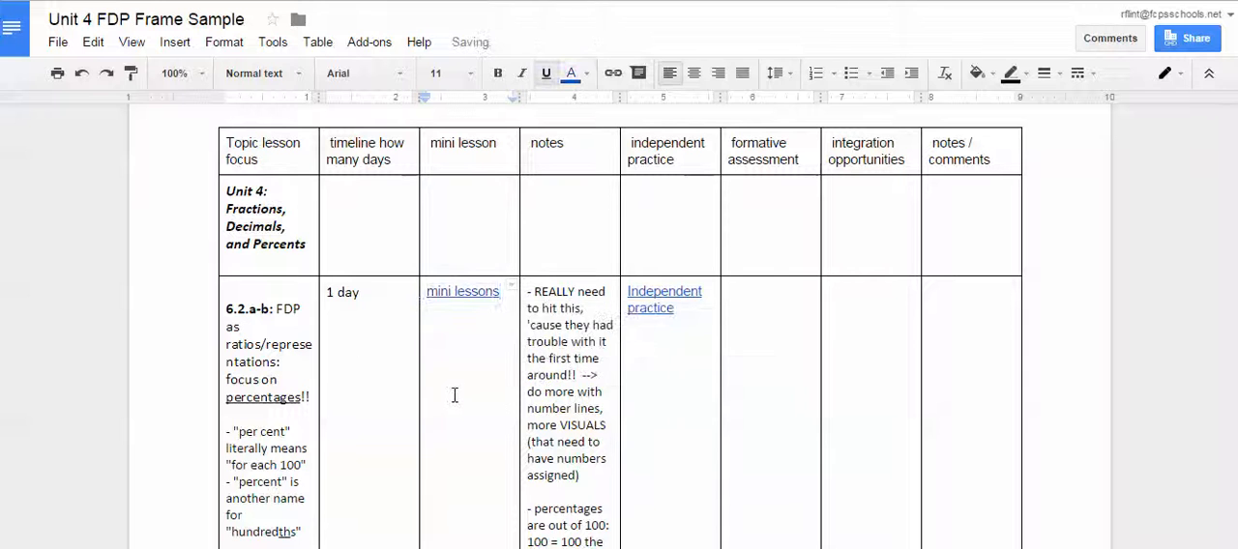
Test the 6.2.a-b row's "mini lessons" link by opening its folder and the first file, 6.2.b.1 Math Intera….
click(381, 351)
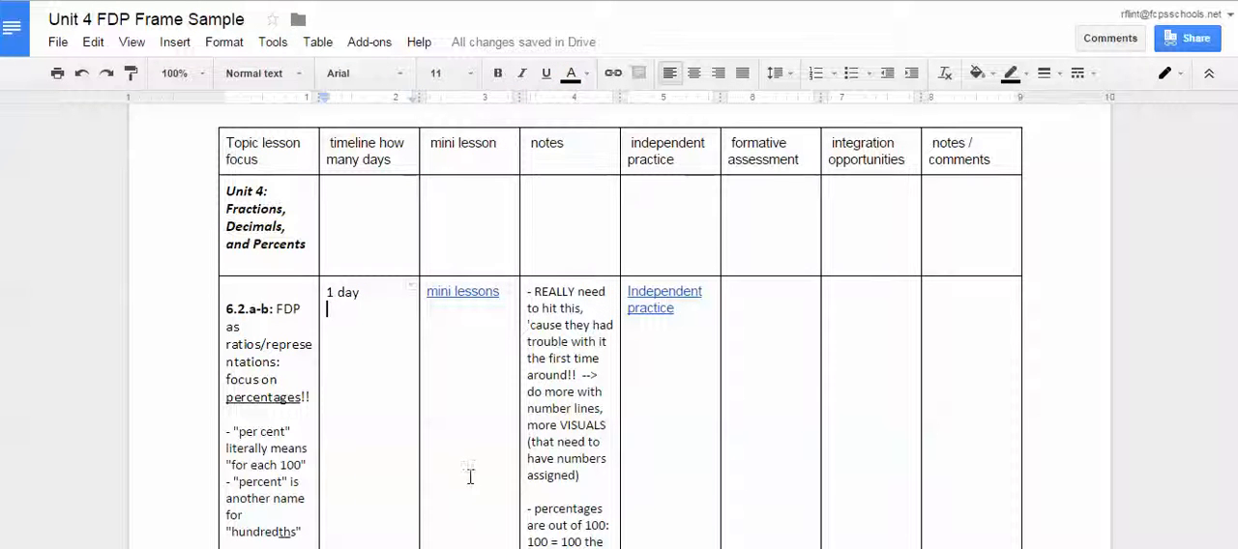
click(466, 292)
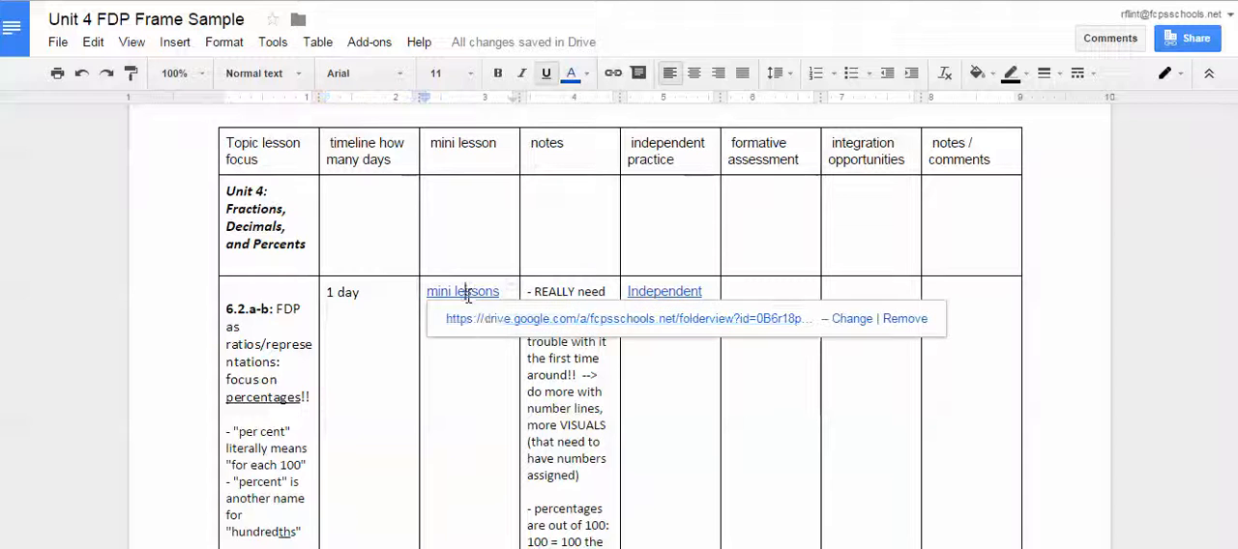
click(489, 322)
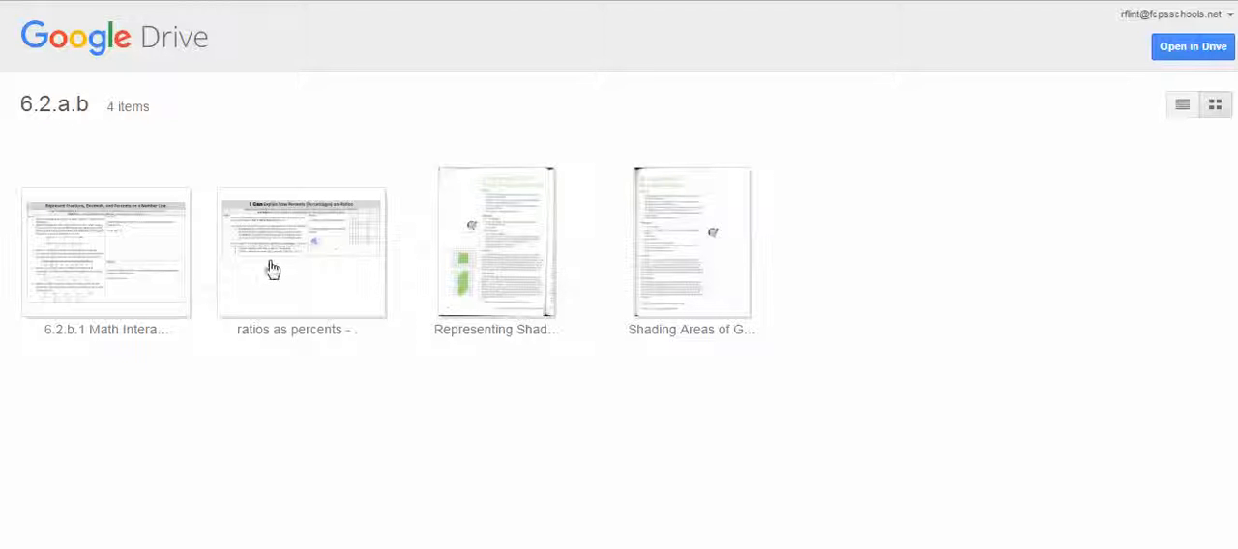
click(104, 278)
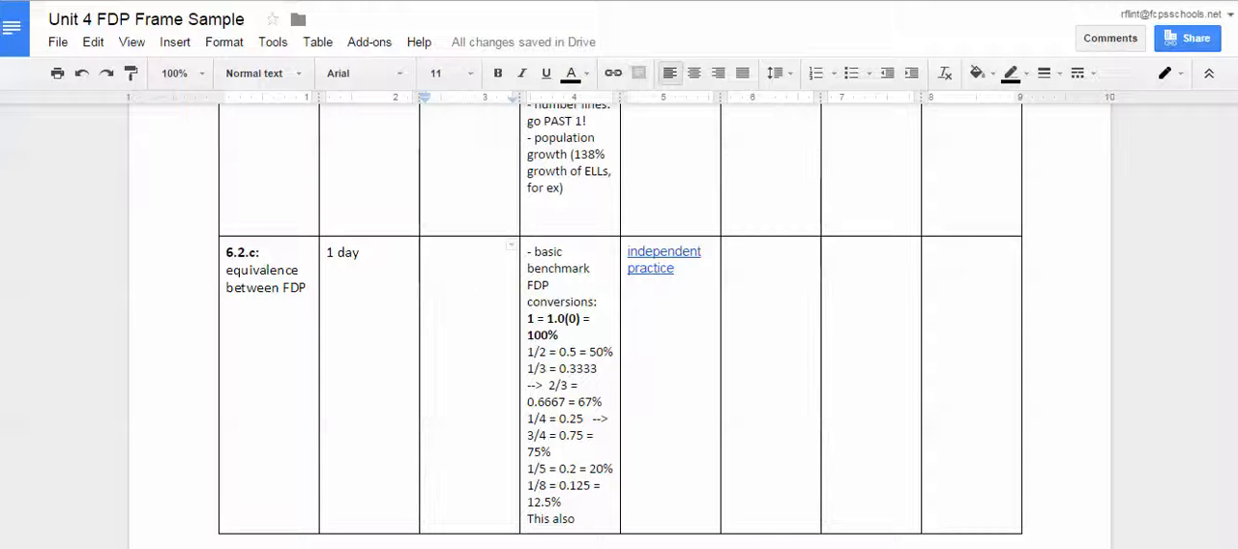
Enter "mini lessons" in the mini lesson cell of the 6.2.c row.
click(459, 310)
text(mini)
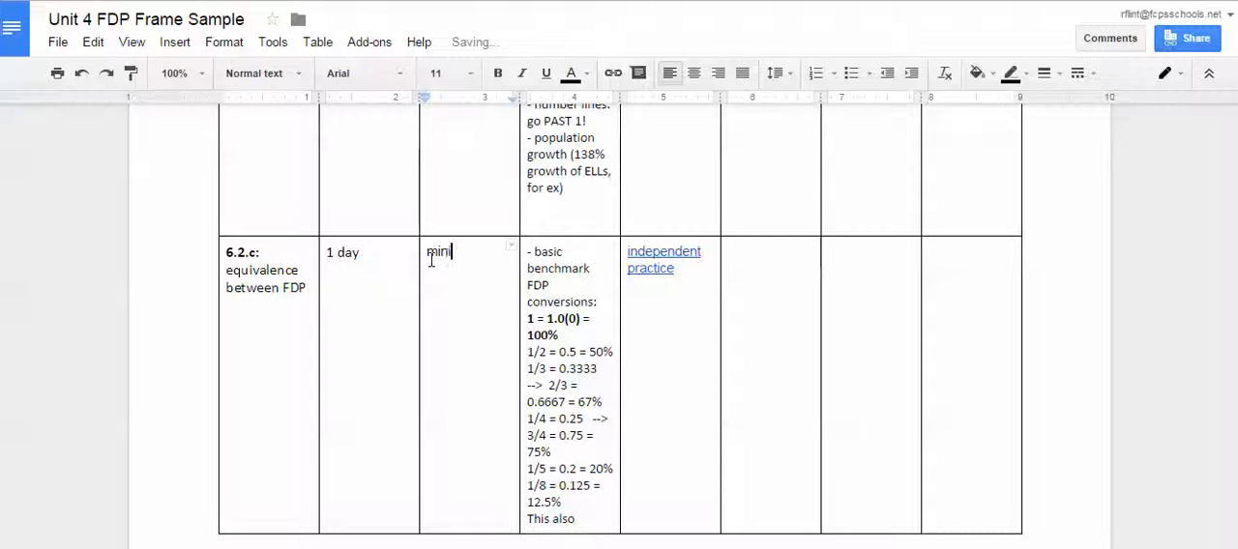
text( lessons)
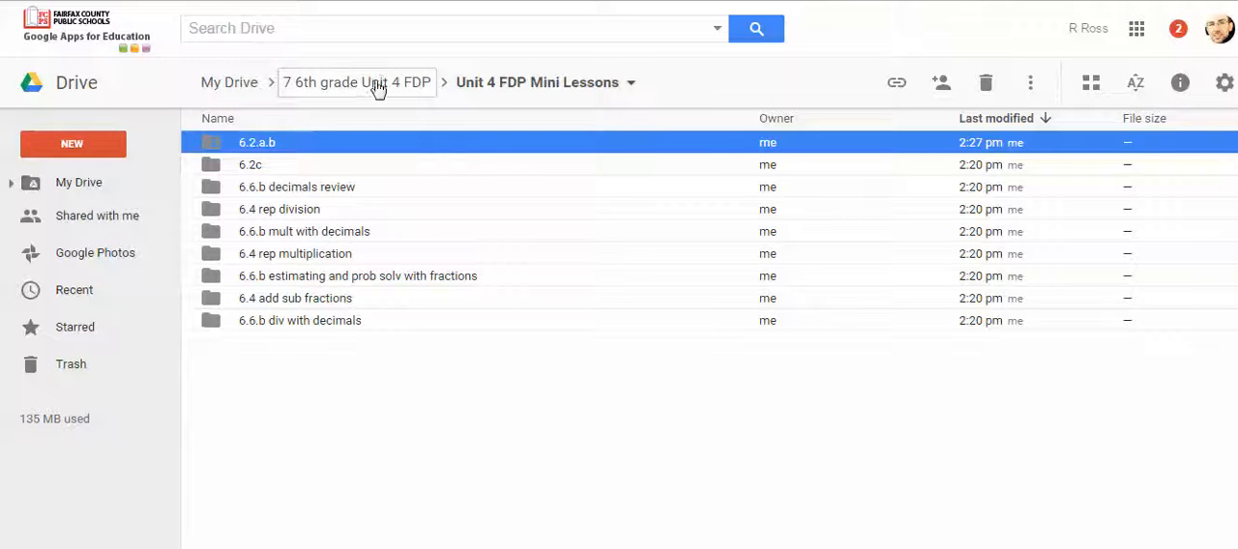
In Google Drive, turn on link sharing for the 6.2c folder and copy its shareable link.
right_click(257, 172)
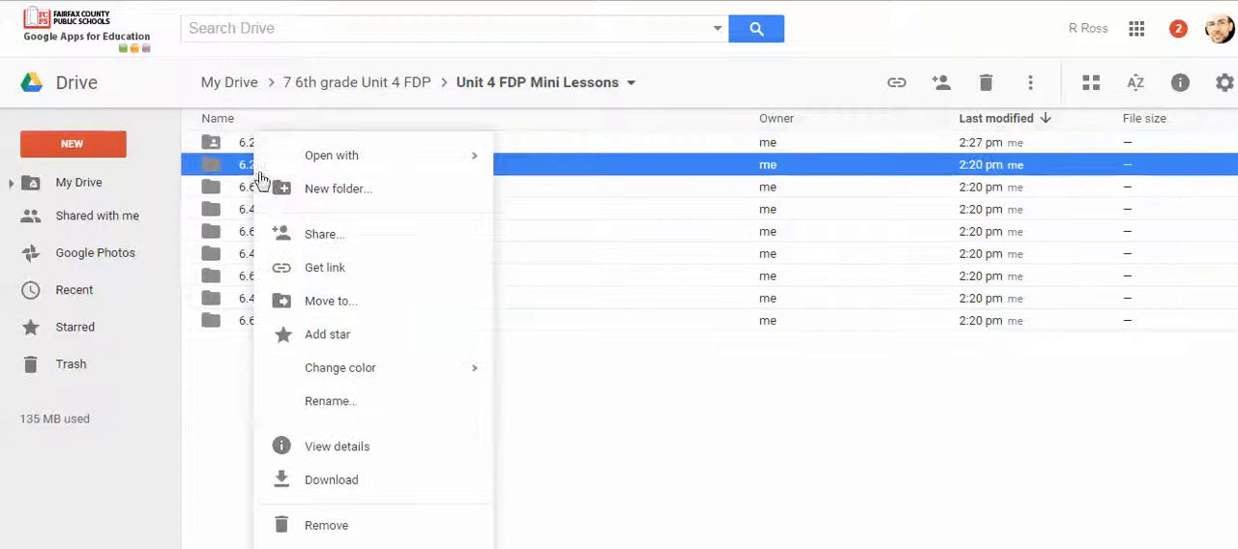
click(293, 237)
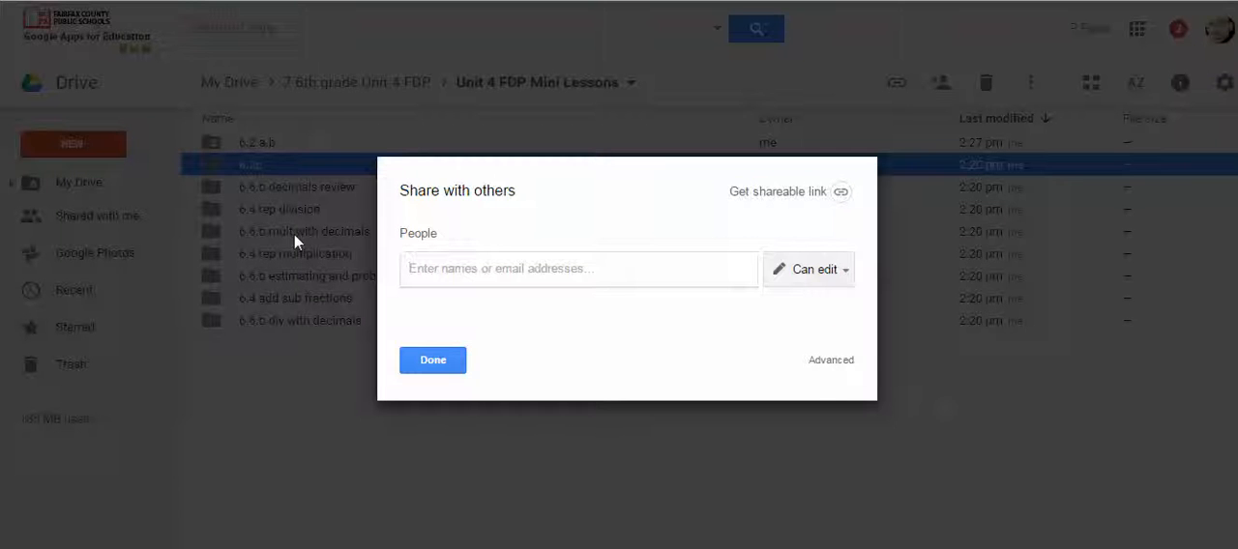
click(788, 194)
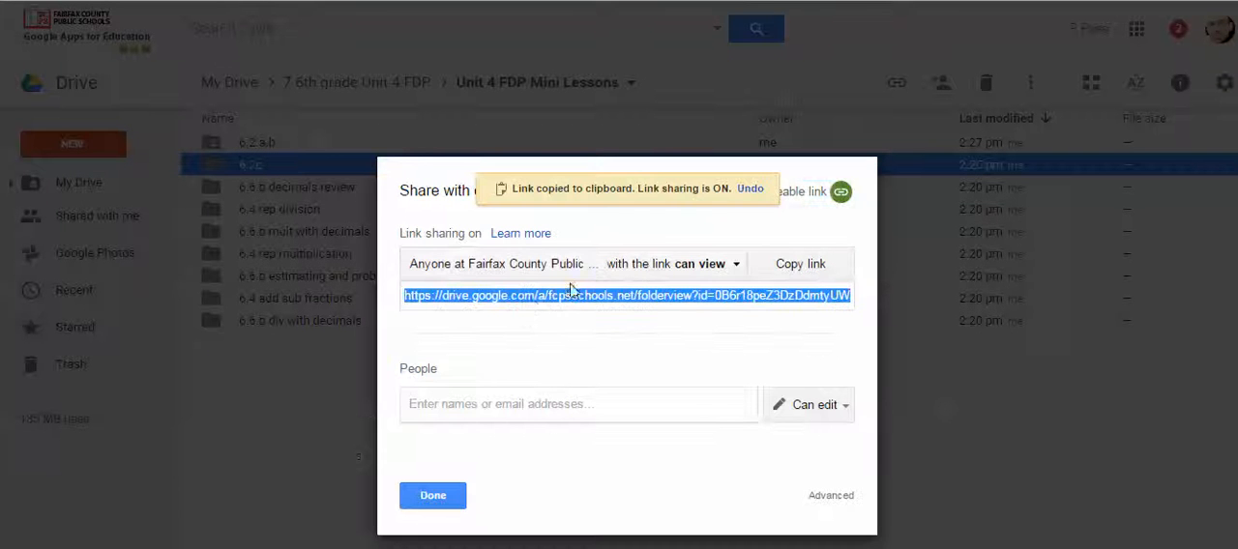
click(448, 499)
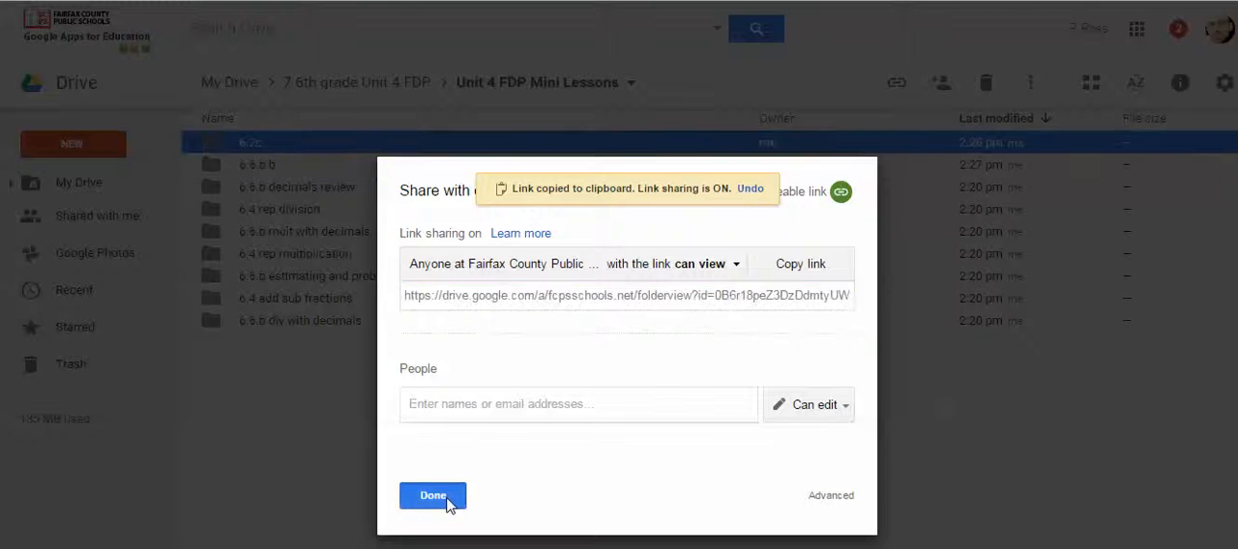
Back in the Unit 4 FDP Frame Sample document, link the 6.2.c row's "mini lessons" text to the copied folder address.
key(ctrl+Tab)
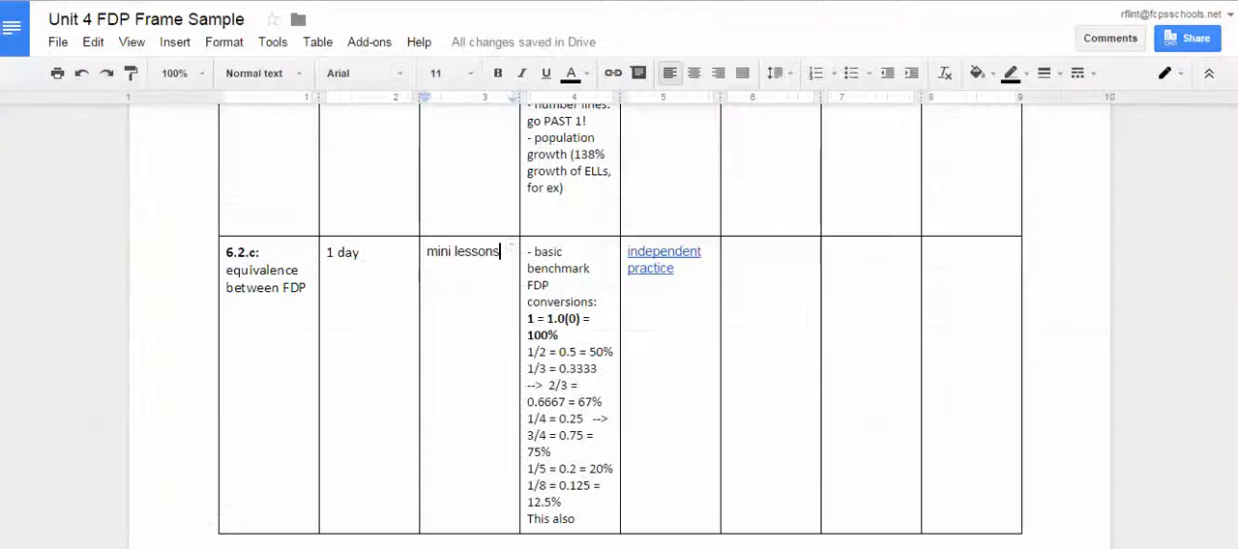
drag(429, 253, 496, 253)
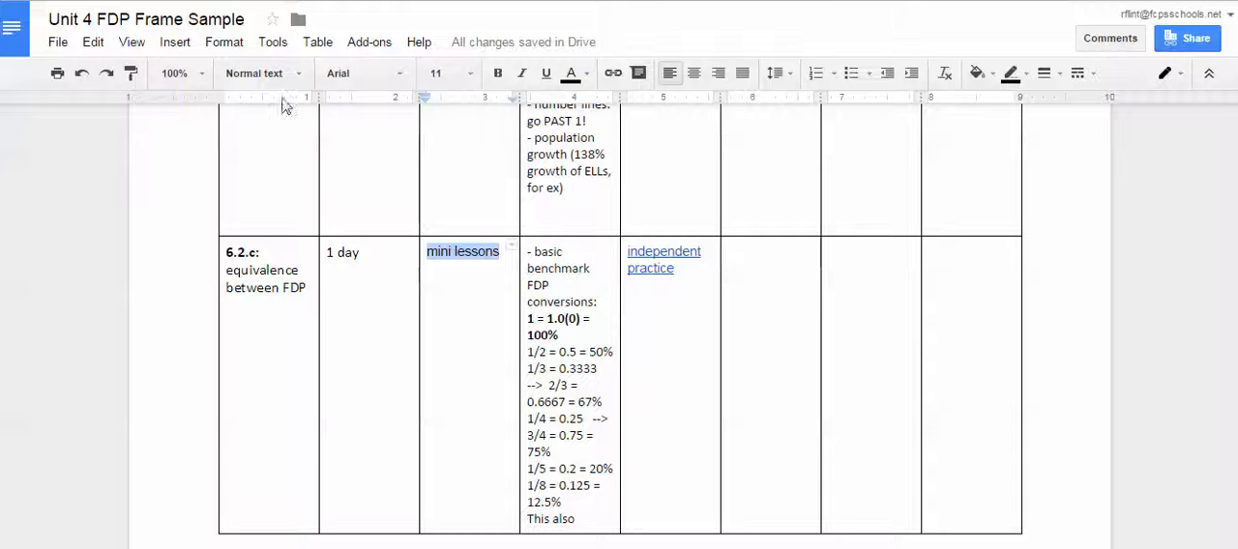
click(175, 42)
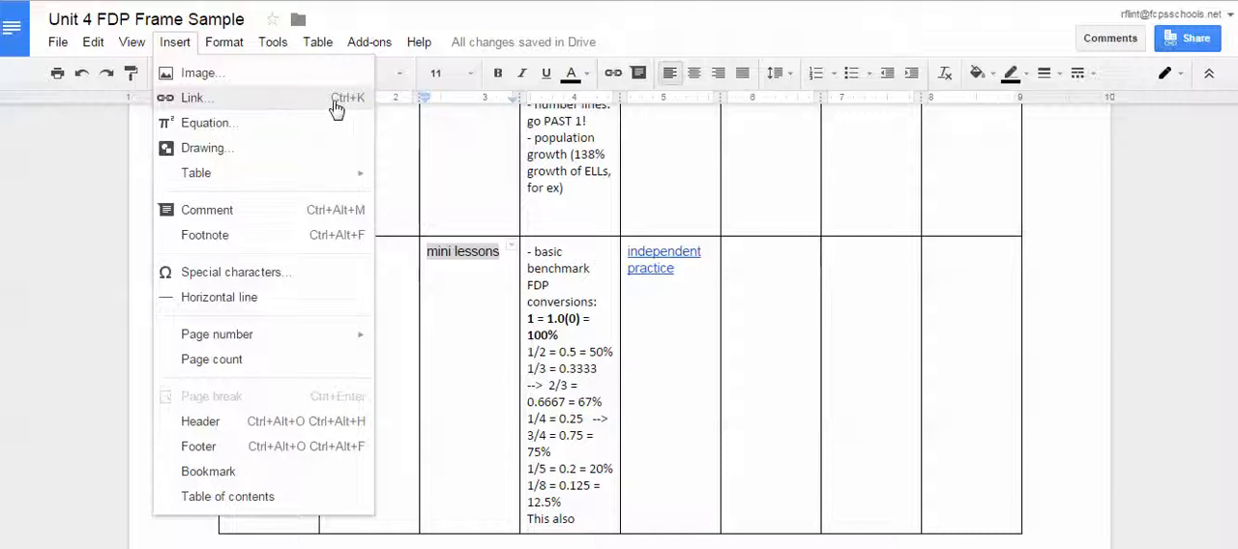
click(475, 213)
drag(425, 252, 499, 255)
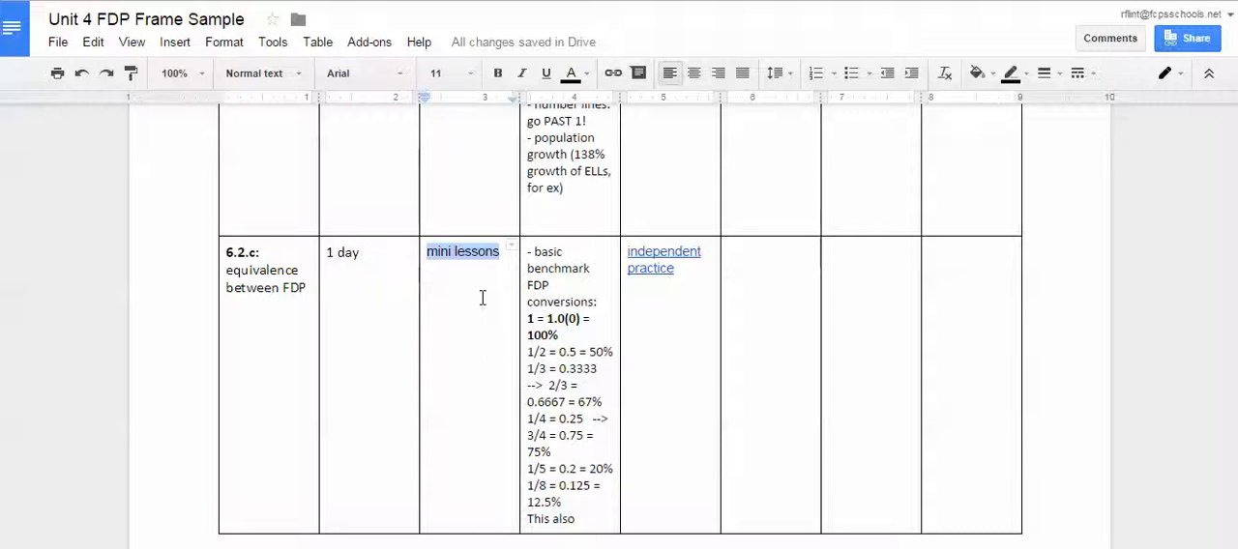
key(ctrl+k)
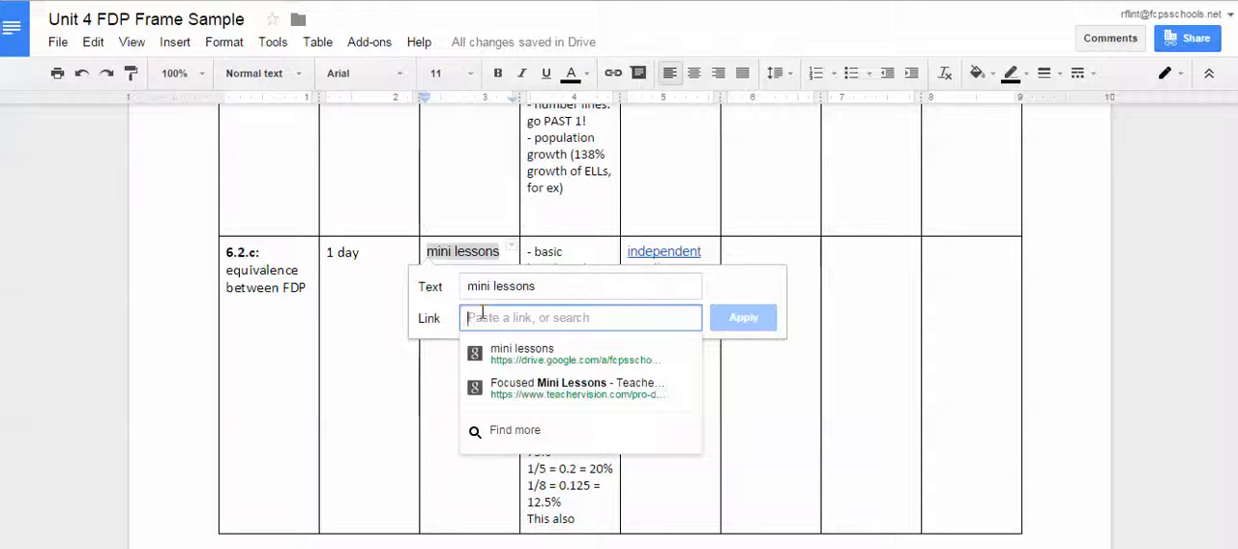
key(ctrl+v)
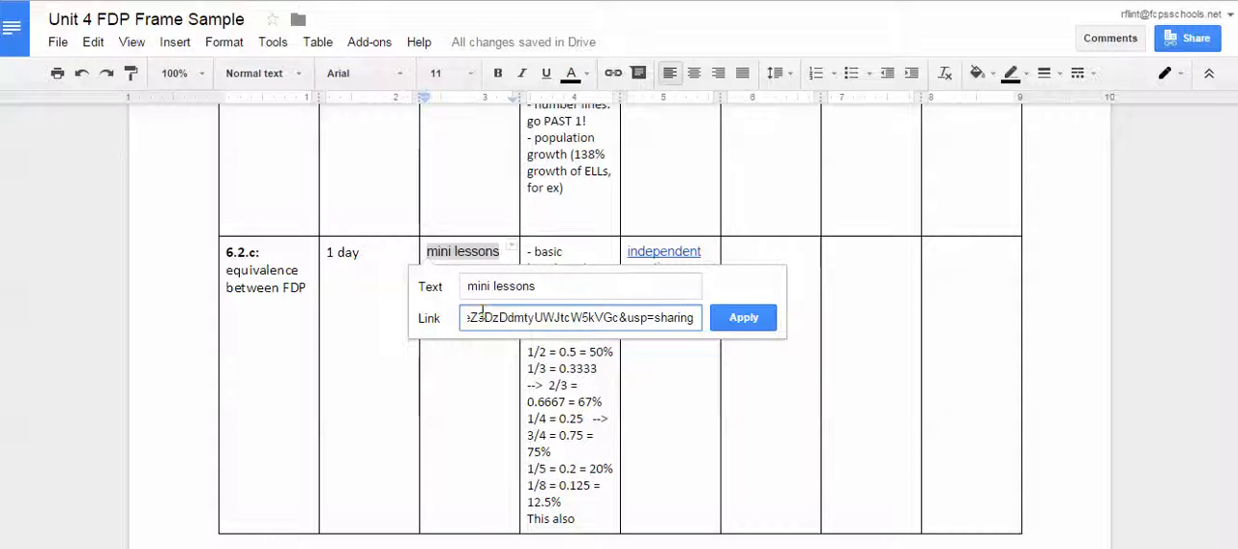
click(743, 318)
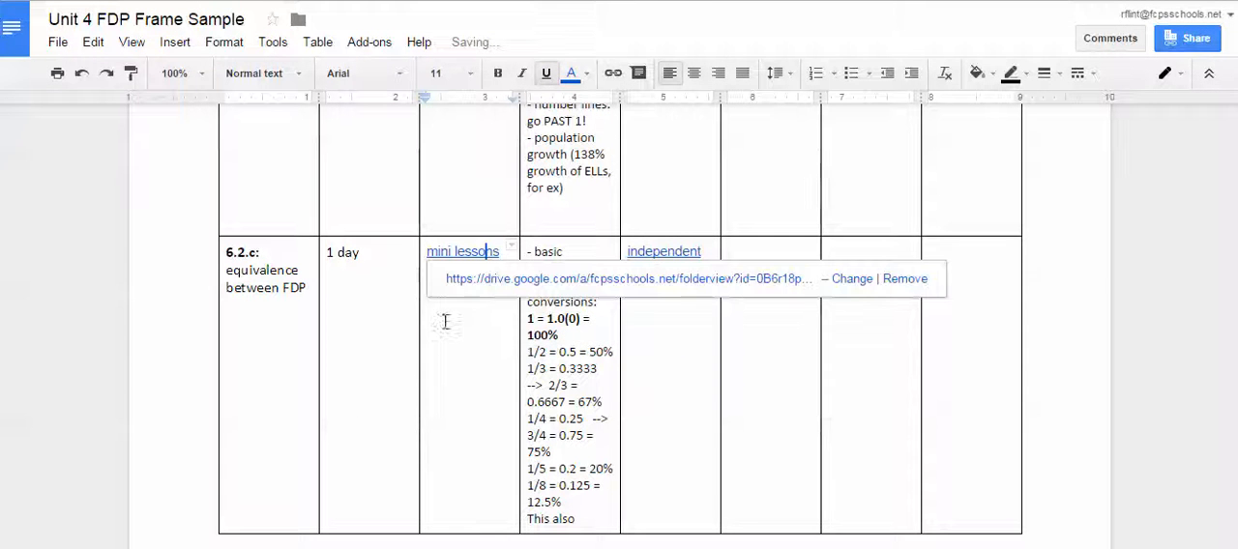
click(491, 281)
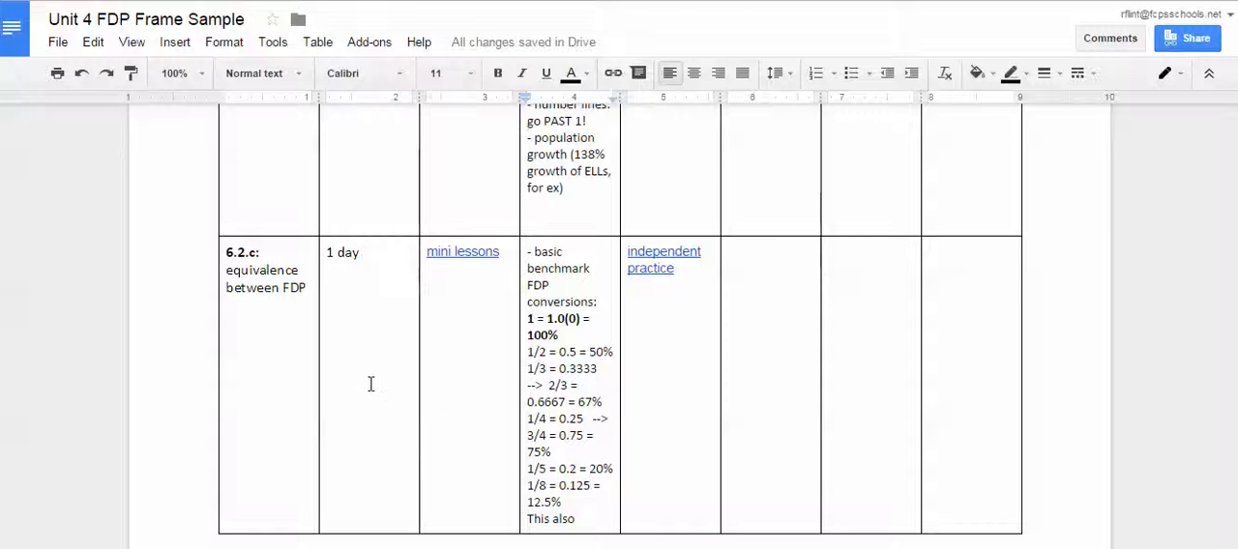
Check the 6.2.a-b row's "Independent practice" link by opening its Google Drive folder, and return to the document.
scroll(762, 186, up, 15)
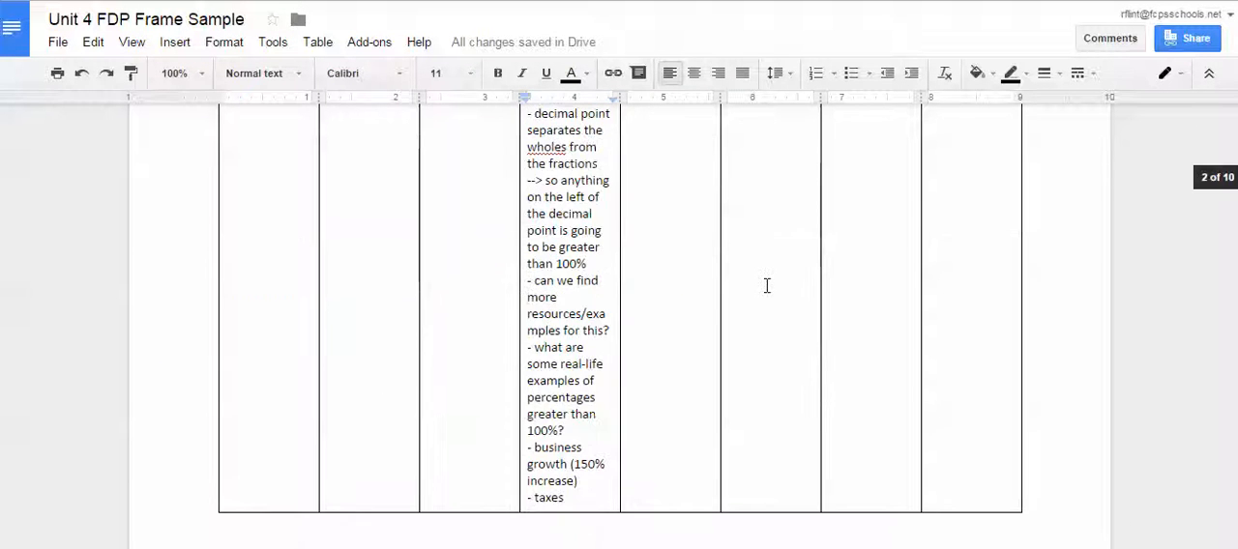
scroll(764, 288, up, 2)
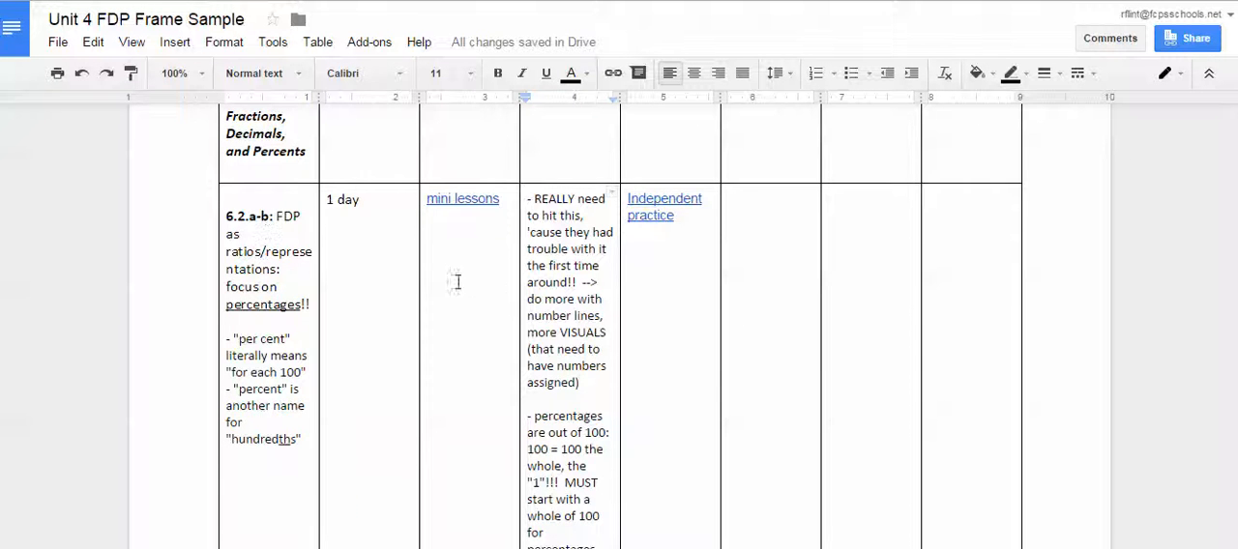
scroll(472, 281, up, 4)
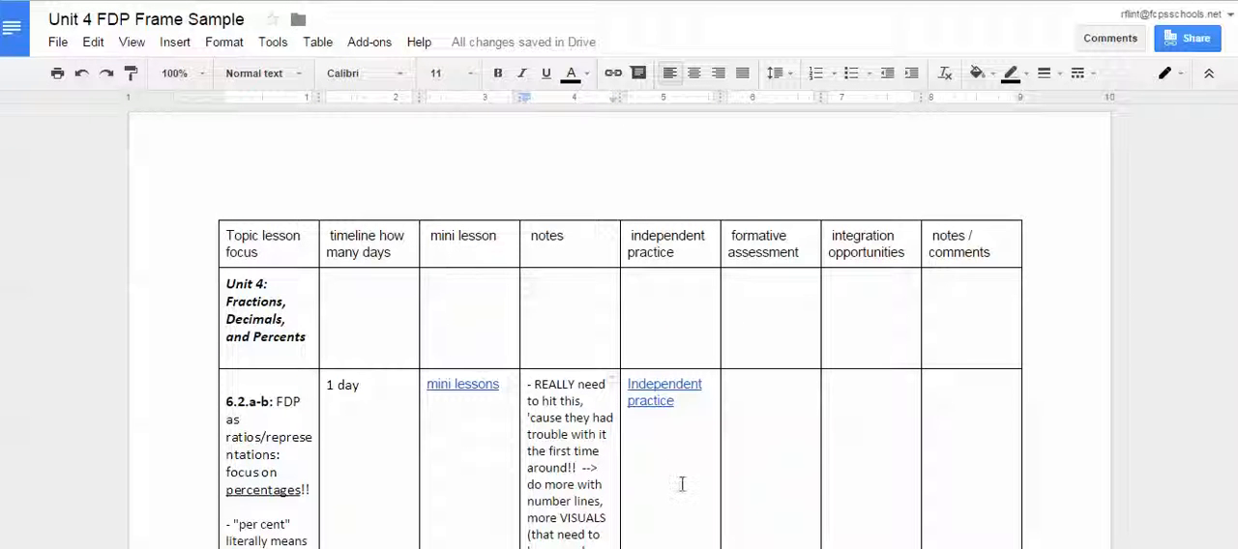
scroll(280, 394, down, 2)
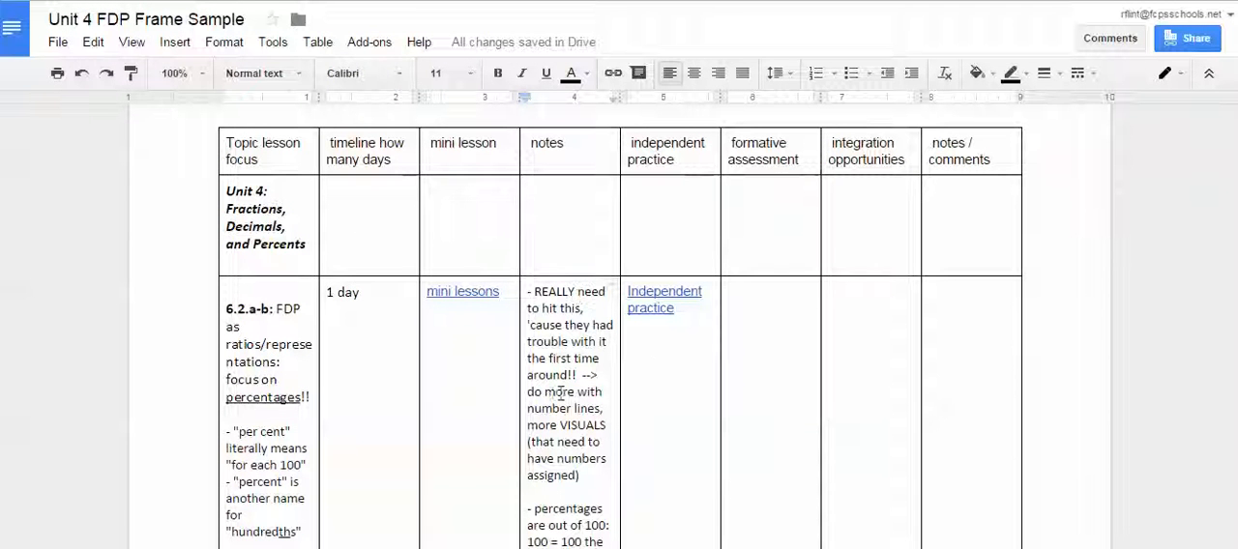
click(662, 308)
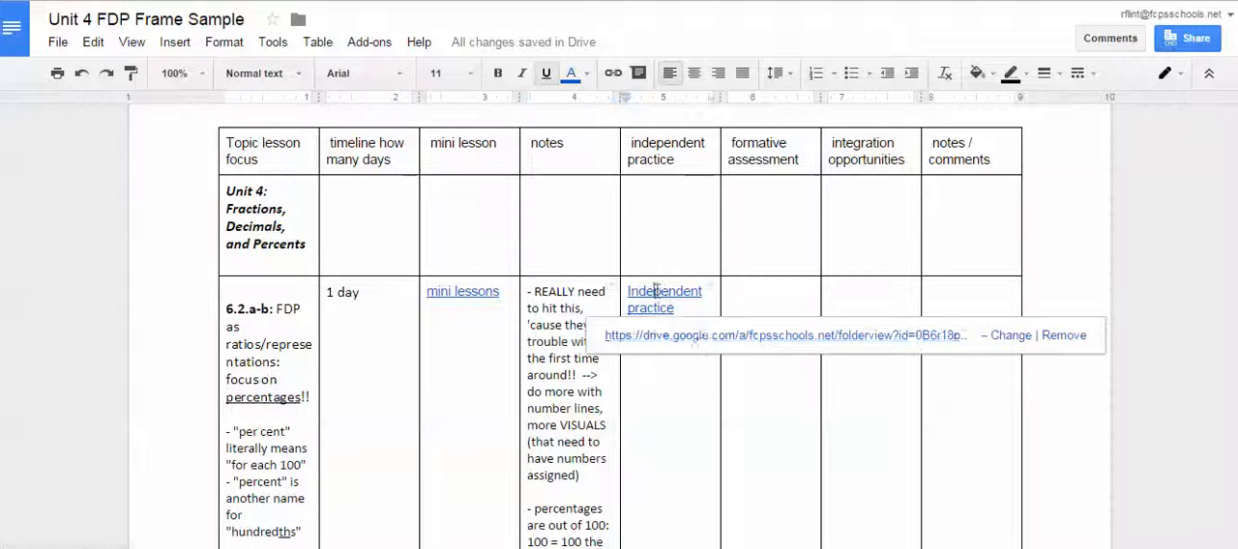
click(701, 336)
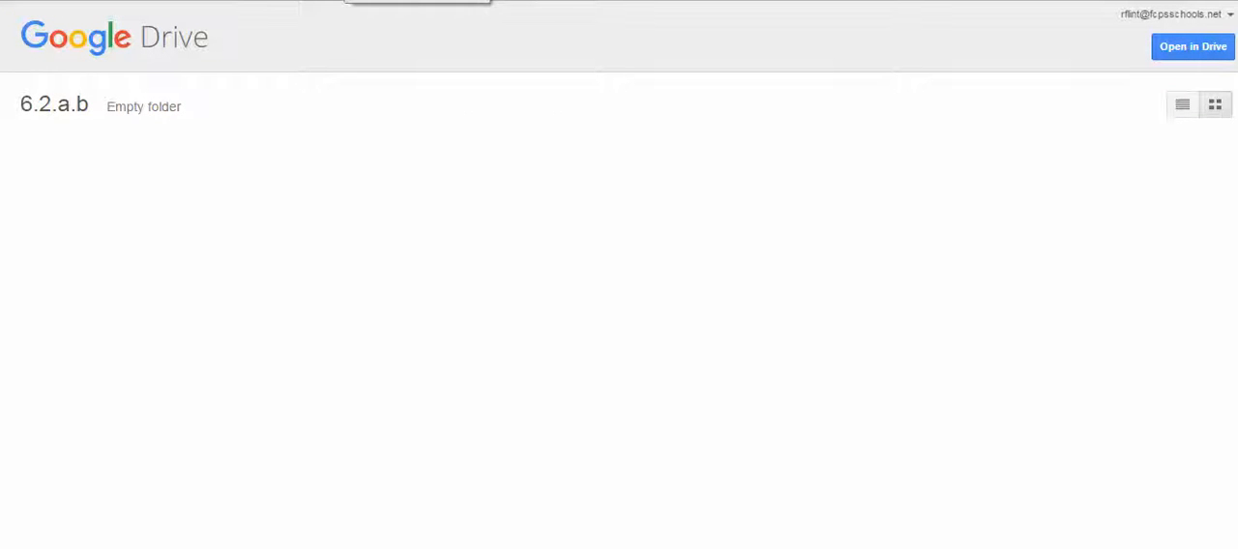
click(420, 0)
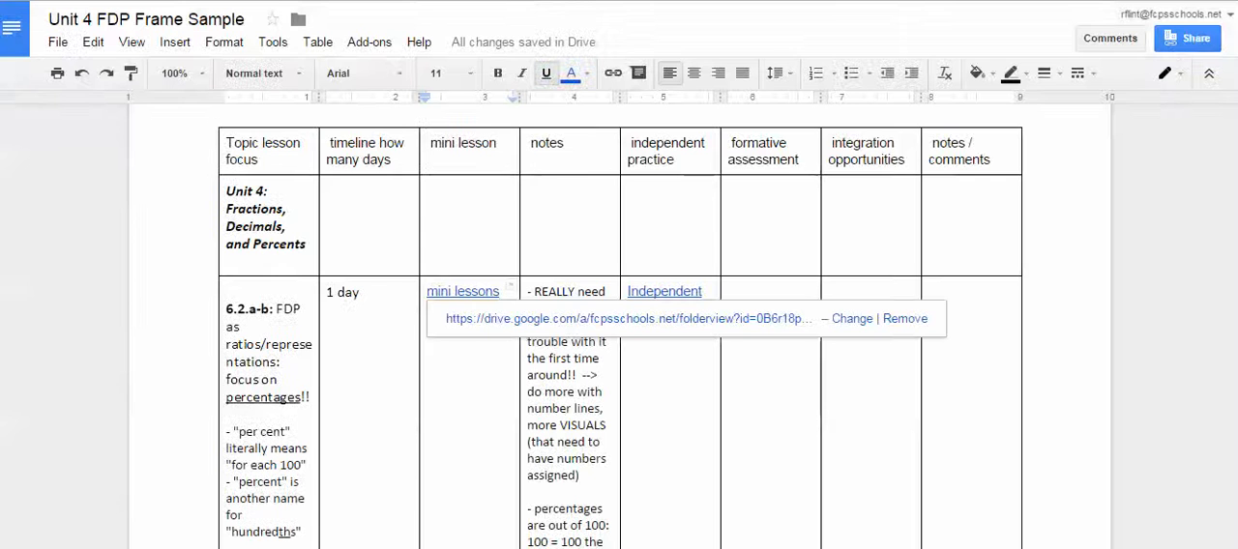